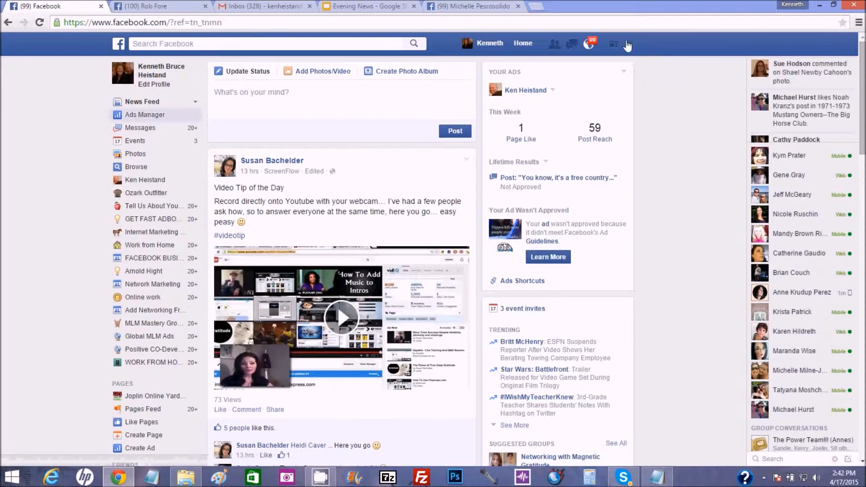
- Start a new ad from Ads Manager and review the campaign objective descriptions, from sending people to a website to boosting posts
click(627, 44)
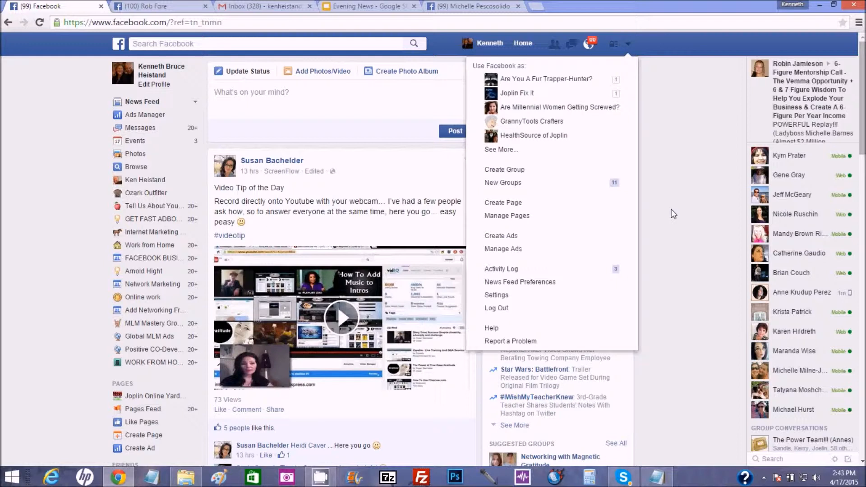
click(674, 206)
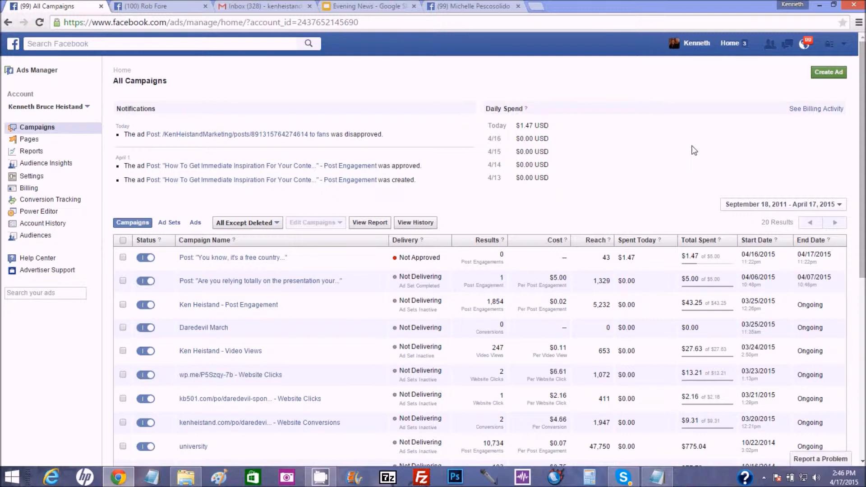
click(827, 74)
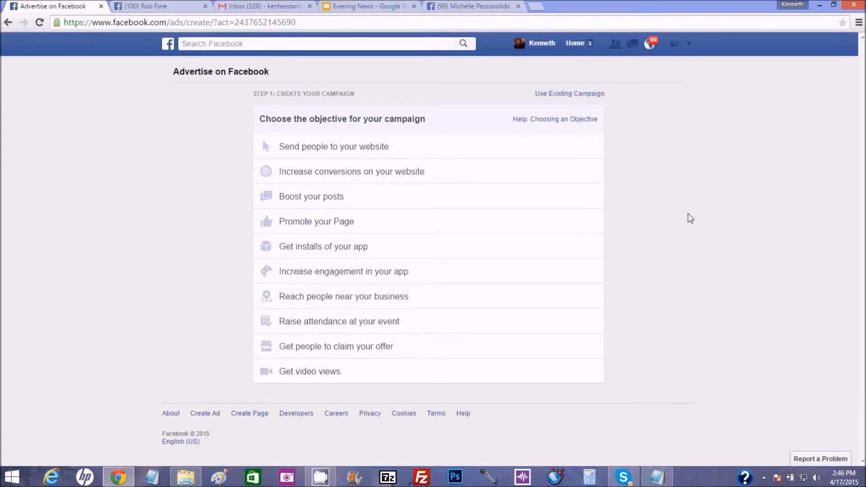
mouse_move(382, 144)
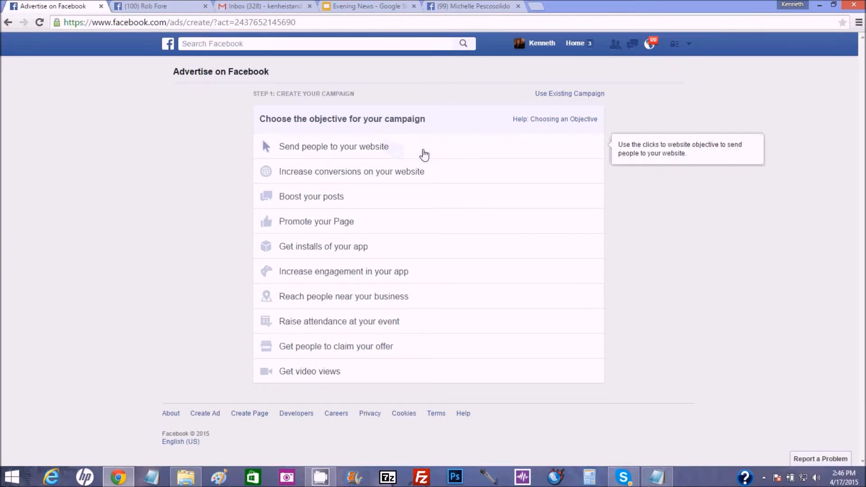
mouse_move(458, 176)
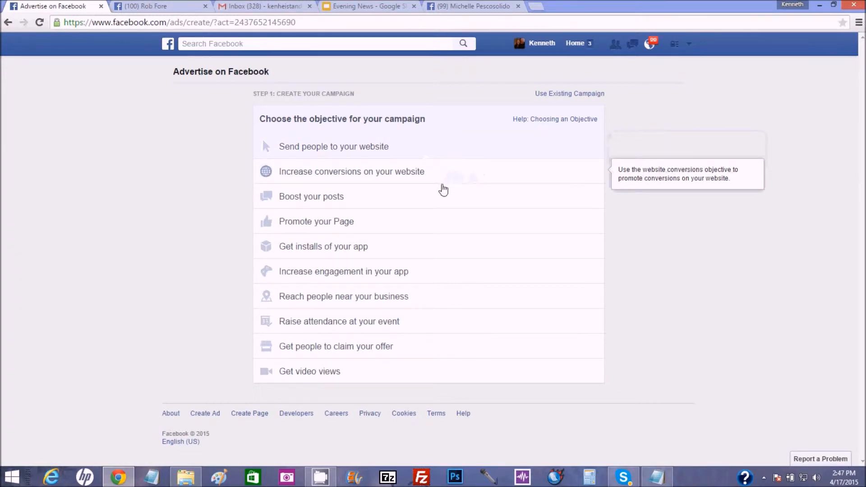
mouse_move(400, 199)
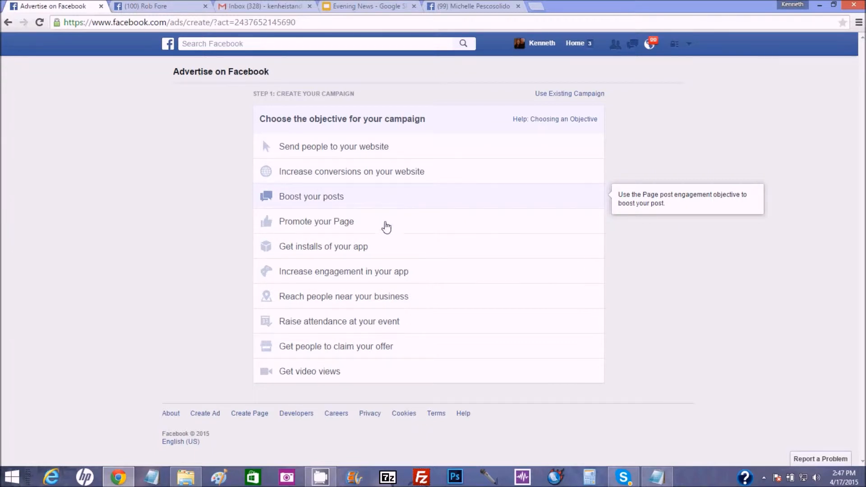
mouse_move(381, 228)
- Open the account's own public figure Page and find the "This Dad Stays Home - Has Mastered Pancakes" post
click(482, 5)
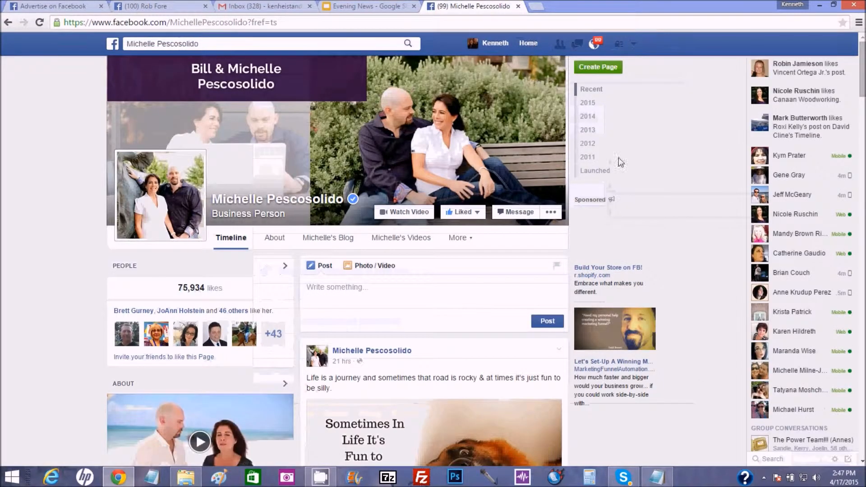
click(527, 45)
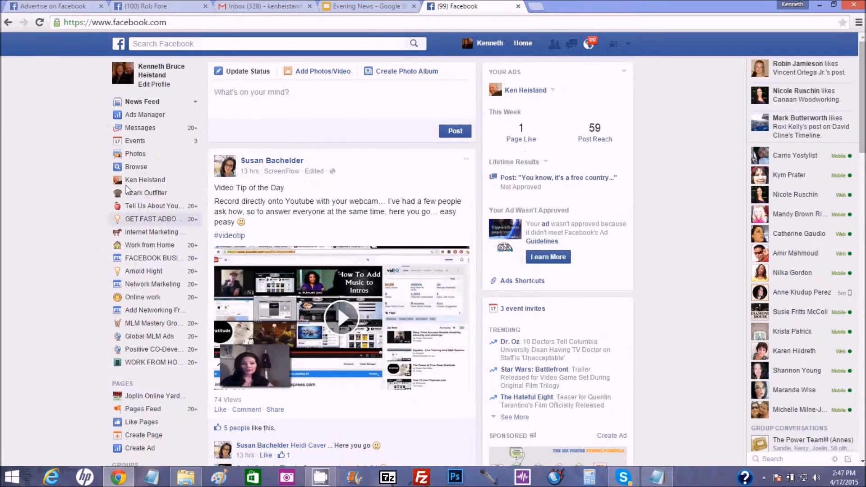
click(155, 179)
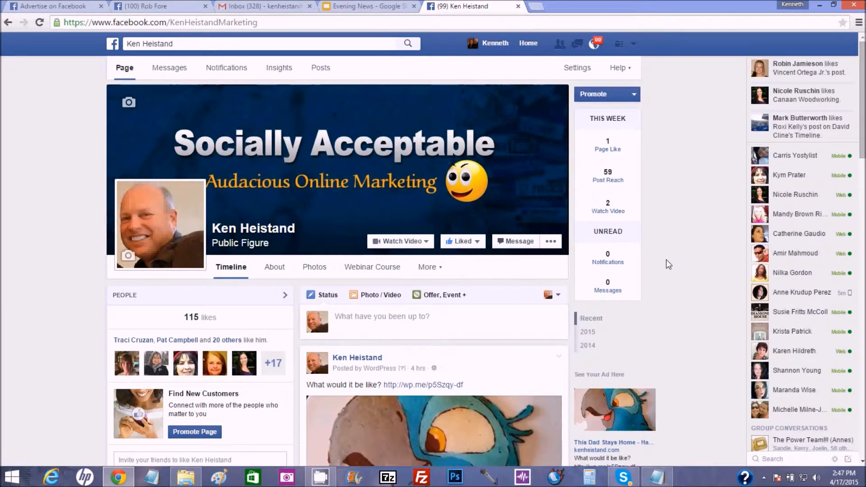
scroll(672, 264, down, 3)
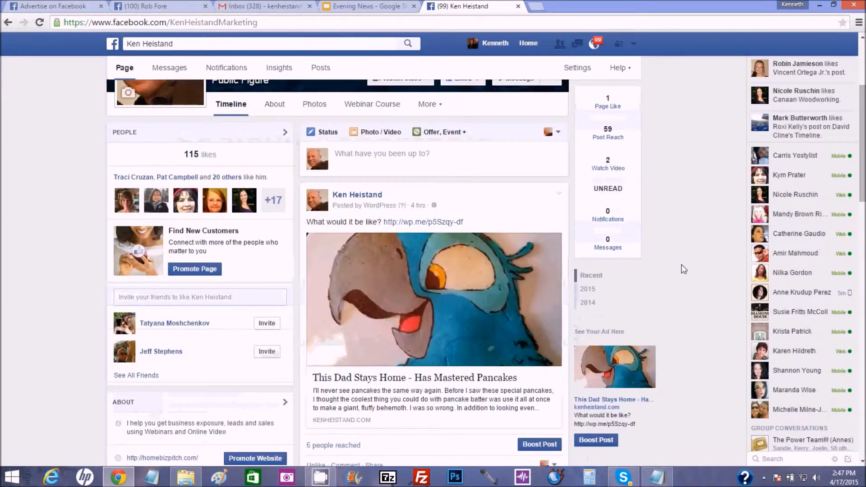
scroll(684, 269, down, 1)
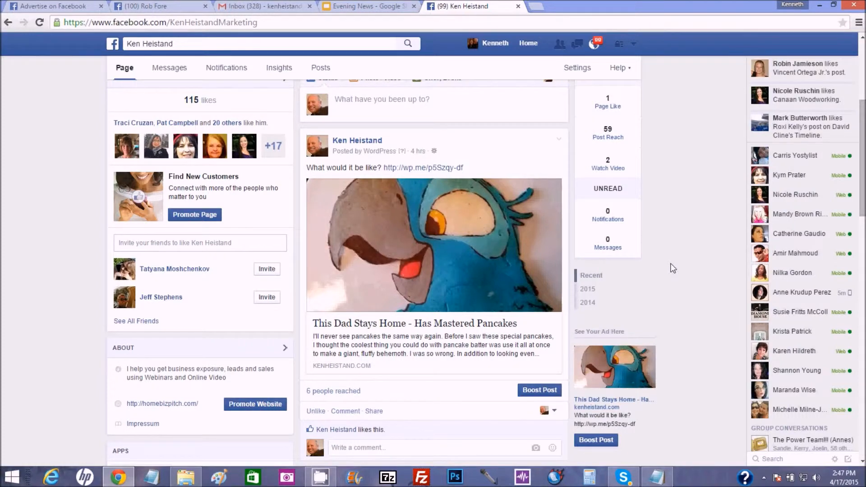
click(43, 5)
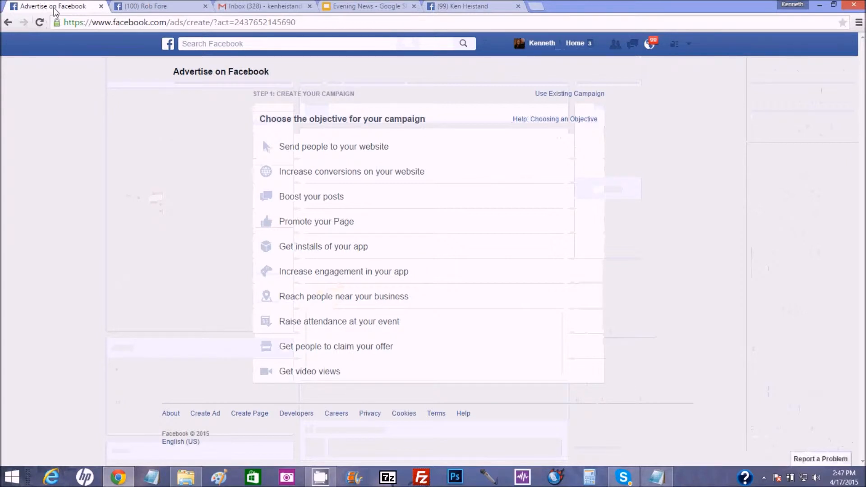
click(473, 6)
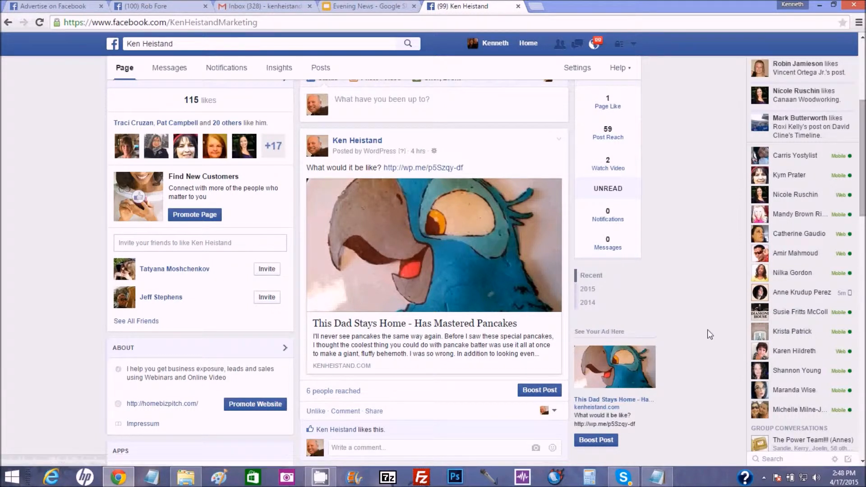
scroll(709, 333, down, 1)
scroll(709, 334, up, 1)
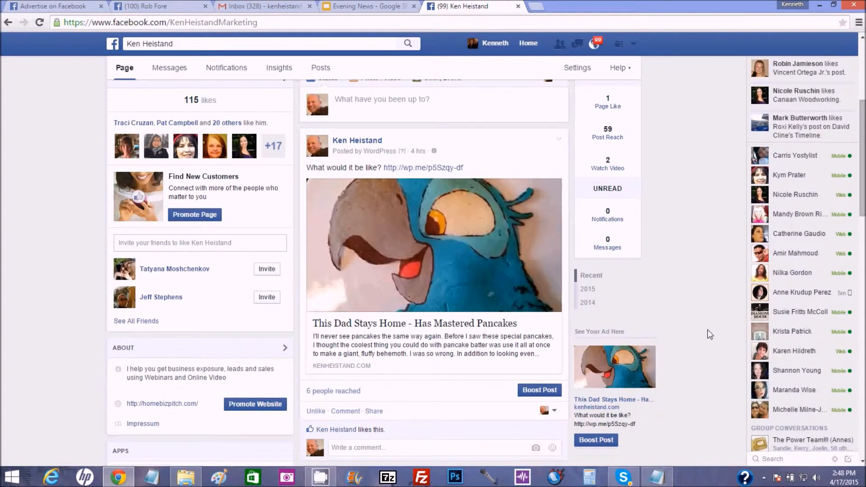
- Boost the pancakes post to people who like the Page for 1 day with a $5.00 total budget
click(543, 390)
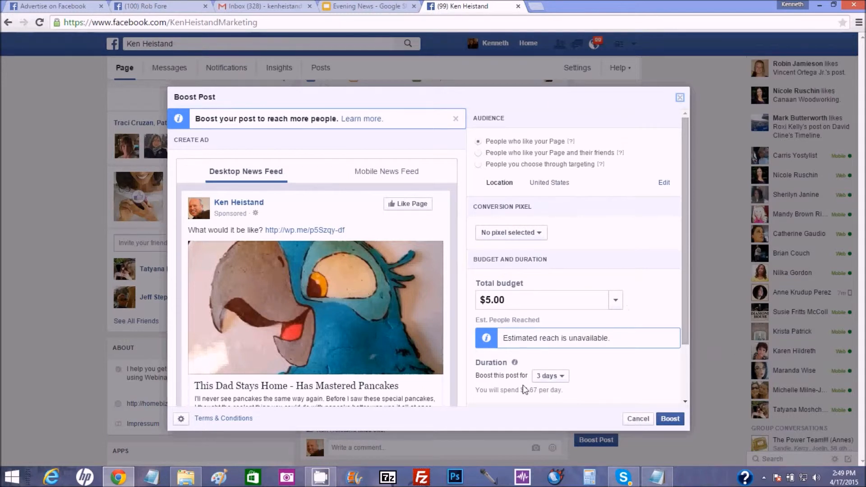
click(562, 378)
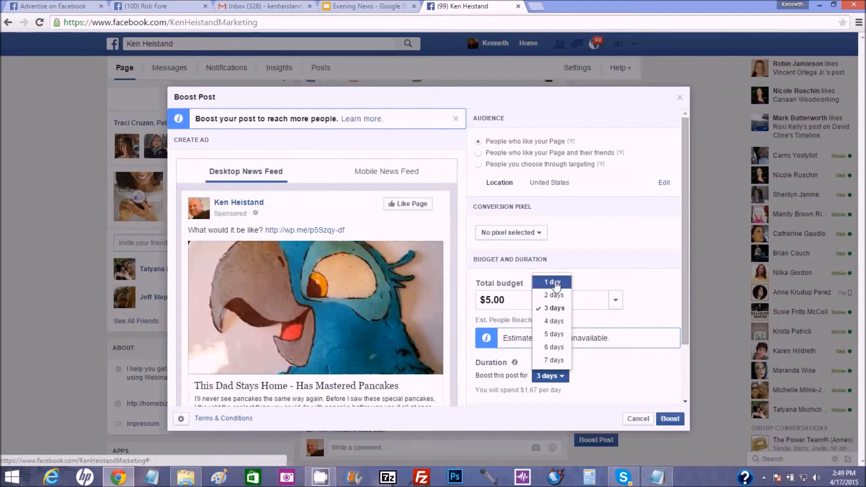
click(556, 283)
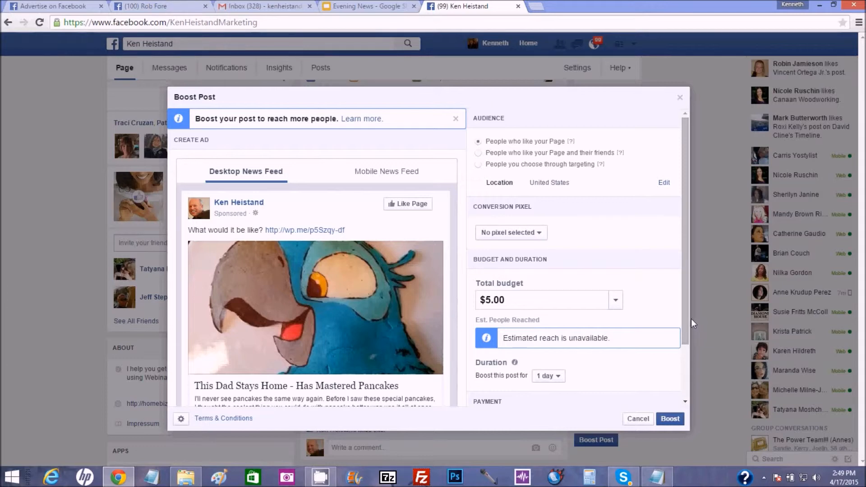
drag(688, 321, 694, 375)
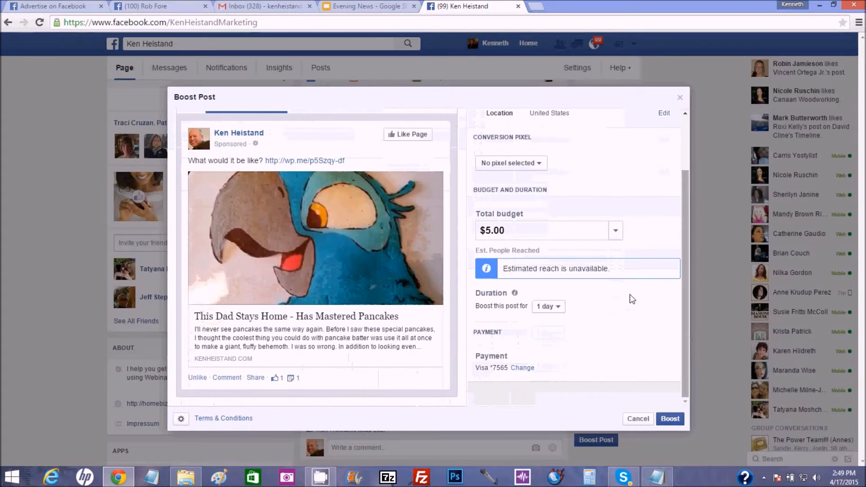
drag(686, 267, 688, 196)
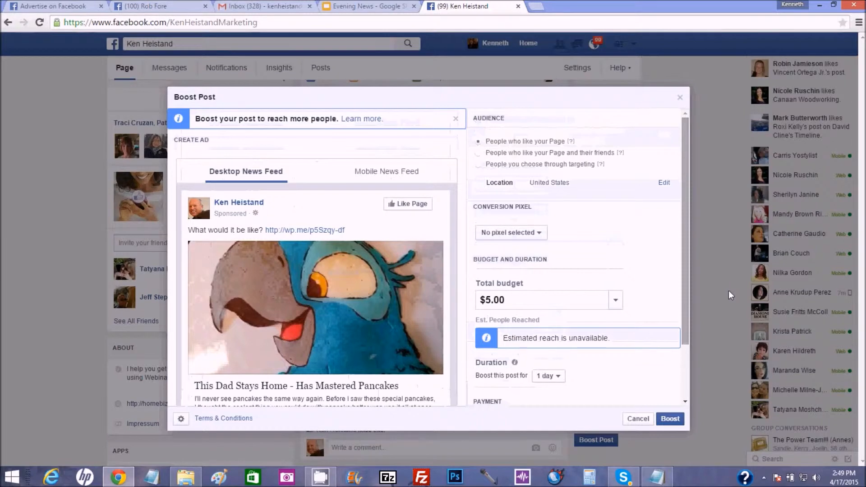
click(669, 419)
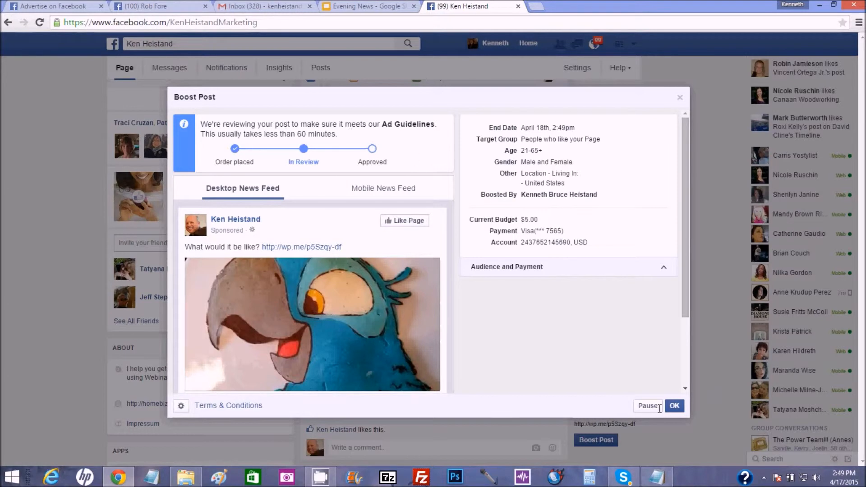
click(674, 406)
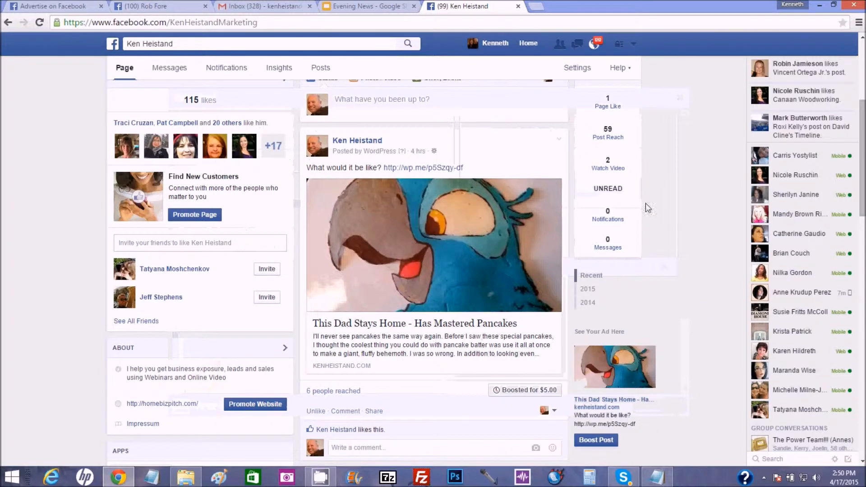
- Return to the Ads Manager campaign list and check the delivery status of the newly boosted post
click(46, 7)
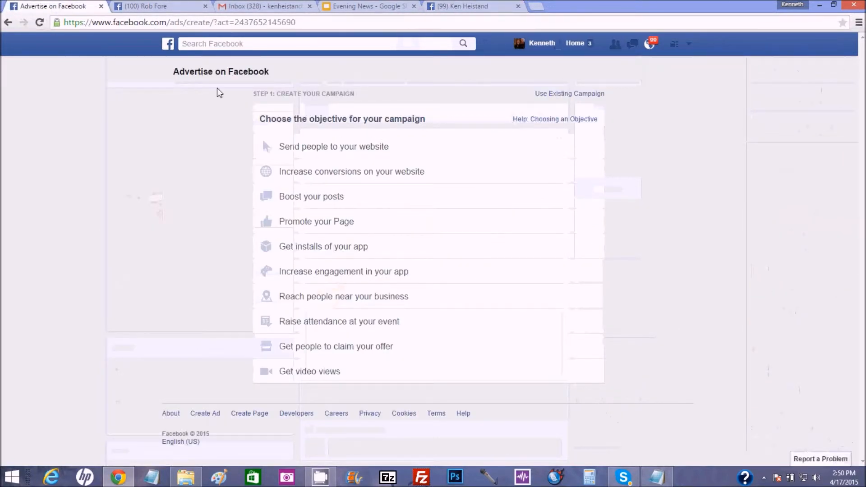
click(8, 22)
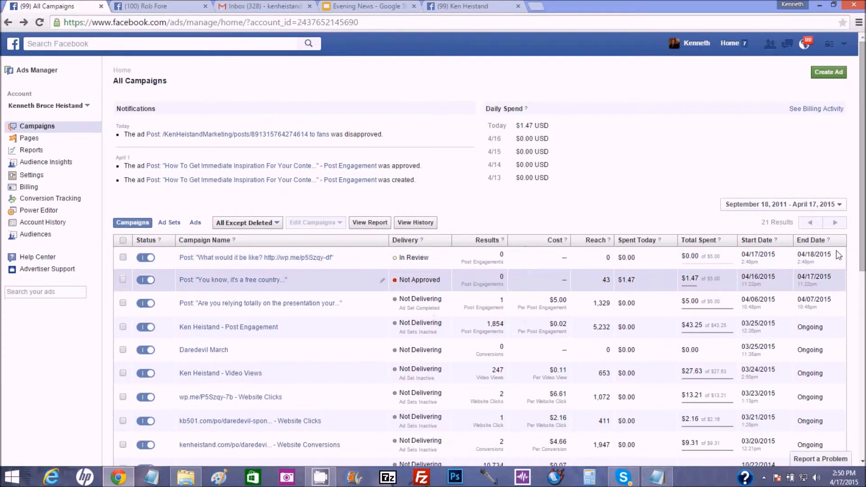
mouse_move(411, 284)
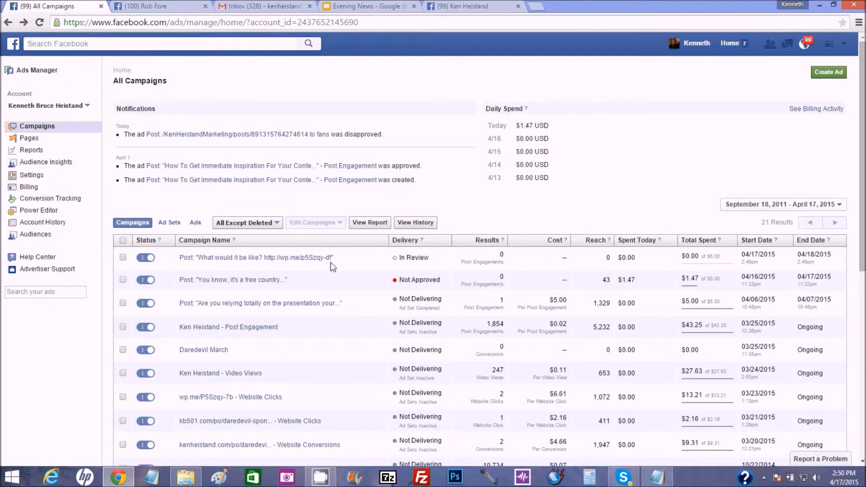
- Look over the objectives offered for a new ad and go back to the campaign list
click(833, 73)
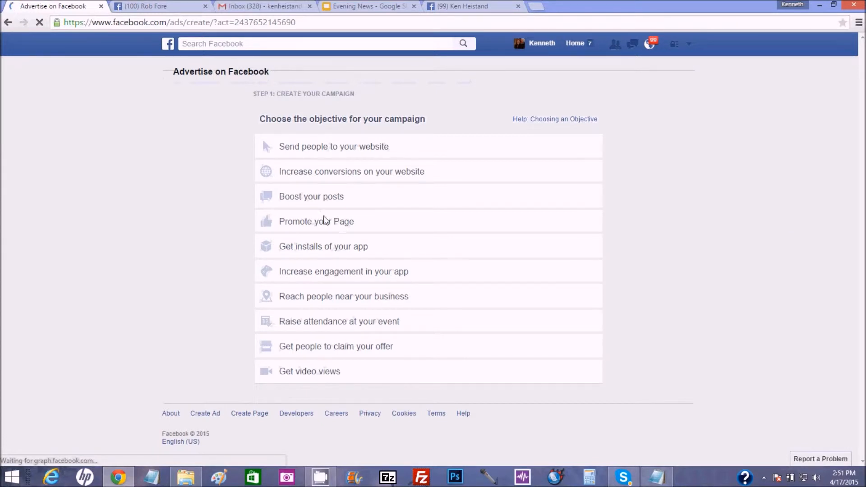
mouse_move(342, 203)
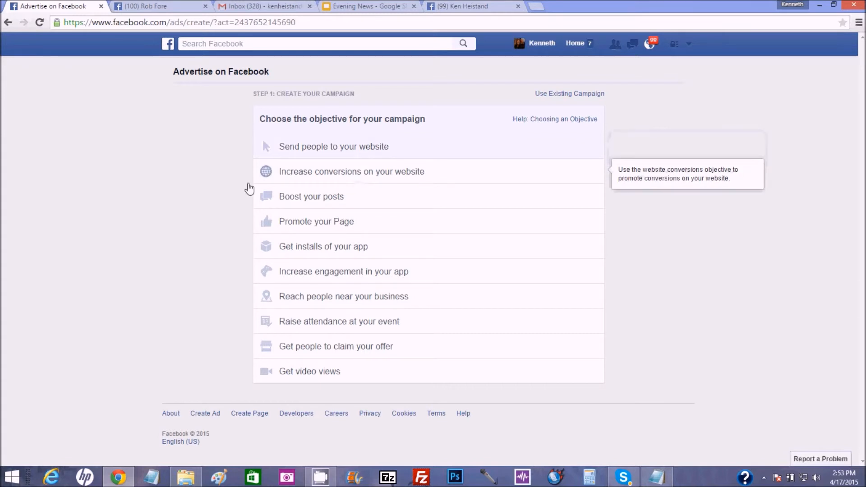
click(8, 22)
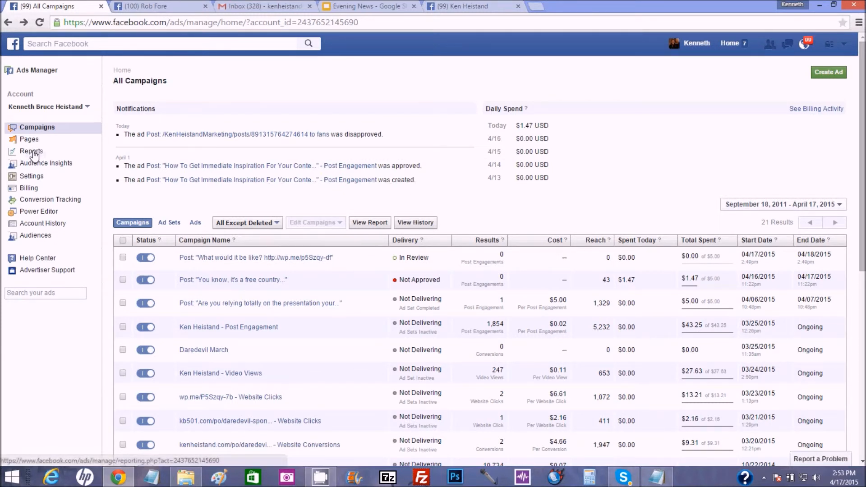
- Open the Ads Manager reports and examine the available date ranges without changing the current one
click(31, 152)
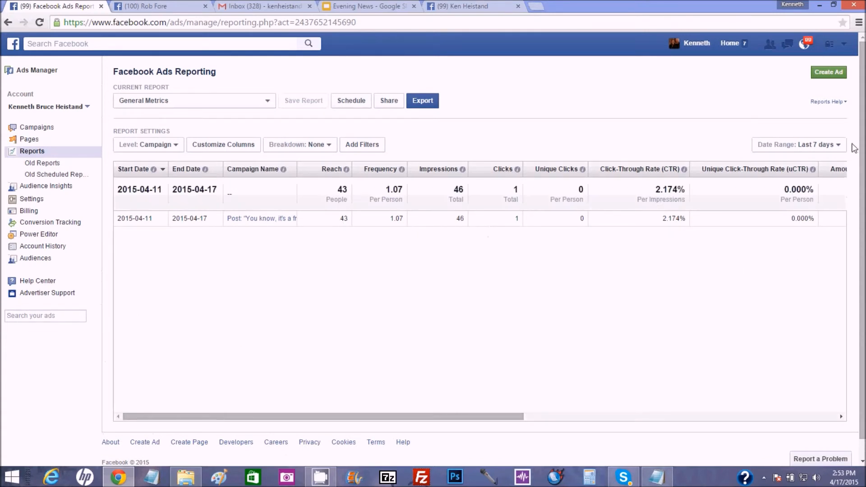
click(838, 145)
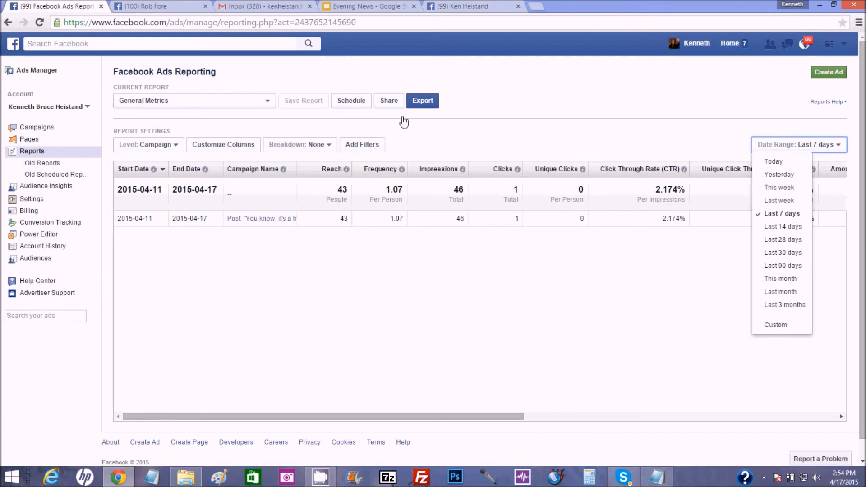
click(539, 133)
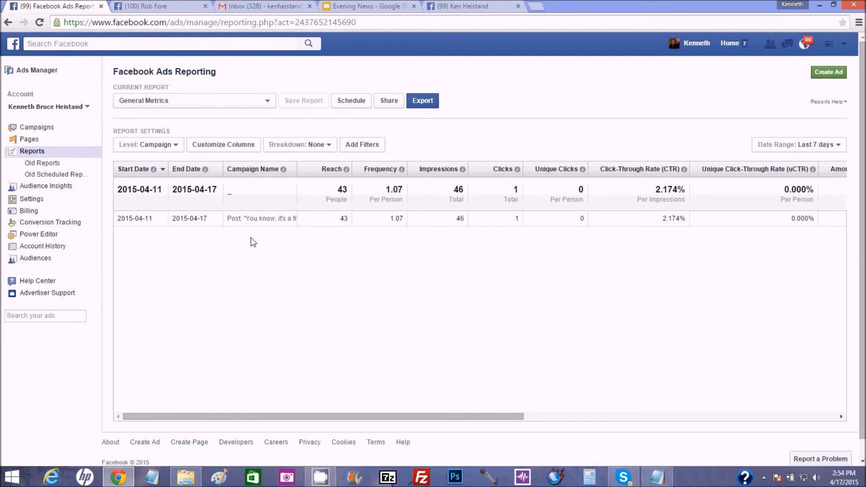
- Open Audience Insights for everyone on Facebook and examine the age and gender demographics
click(61, 192)
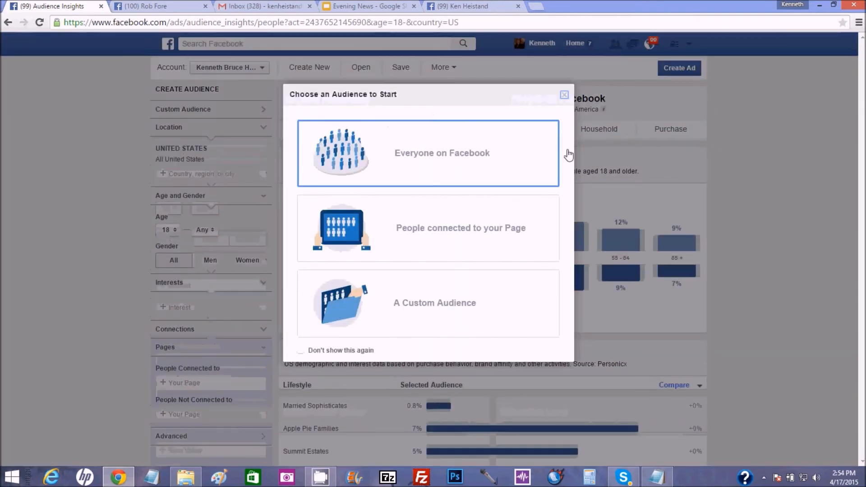
click(567, 154)
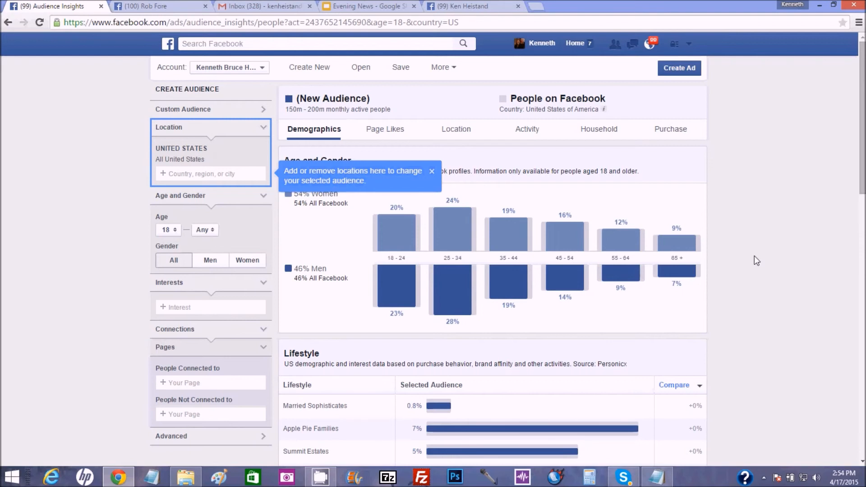
- View the saved audiences in the ad account and return to the Facebook home feed
click(8, 22)
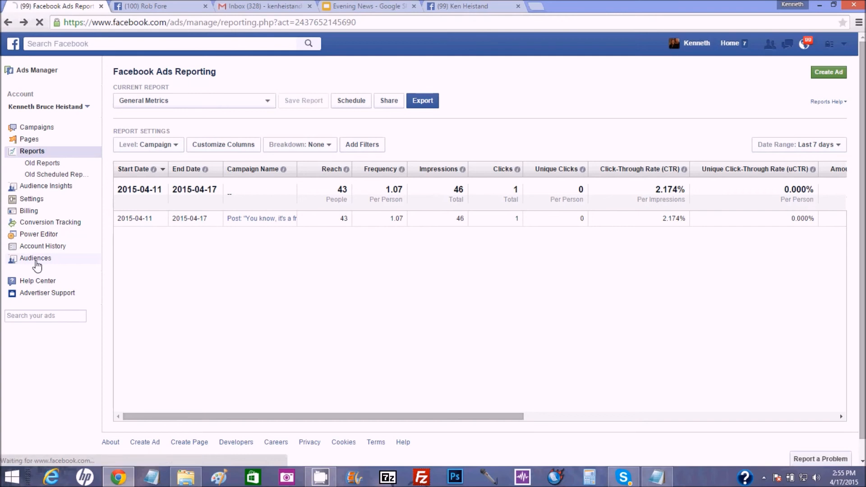
click(36, 262)
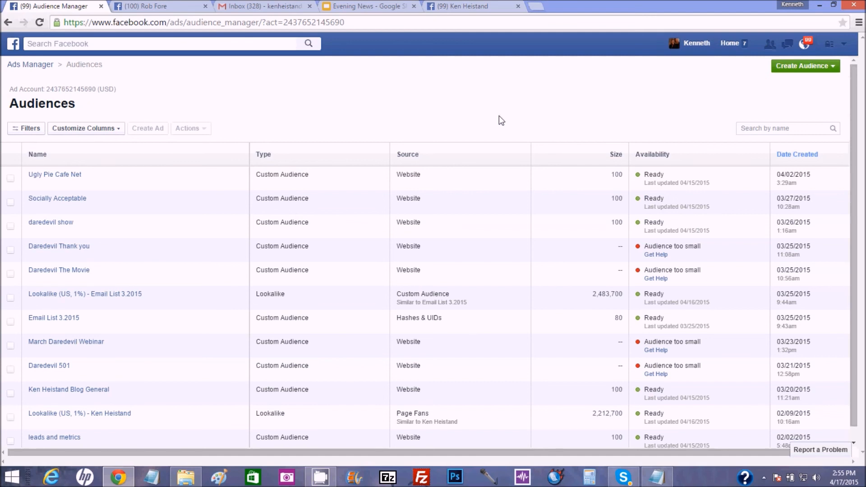
click(735, 42)
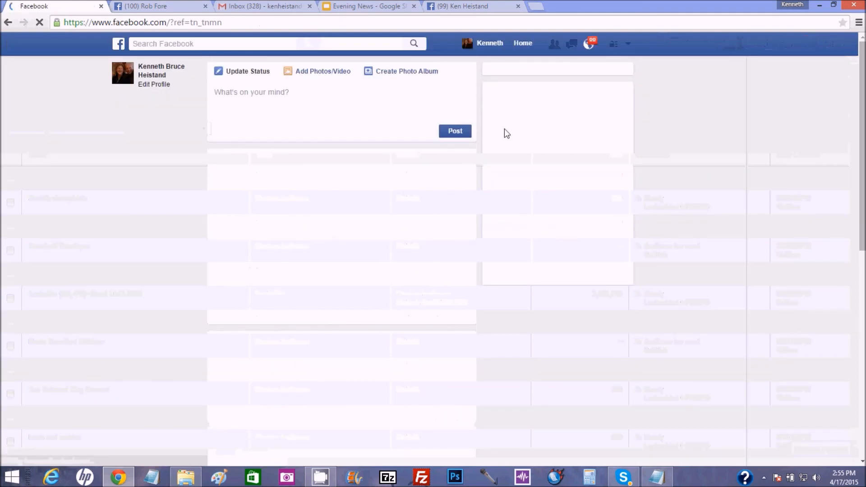